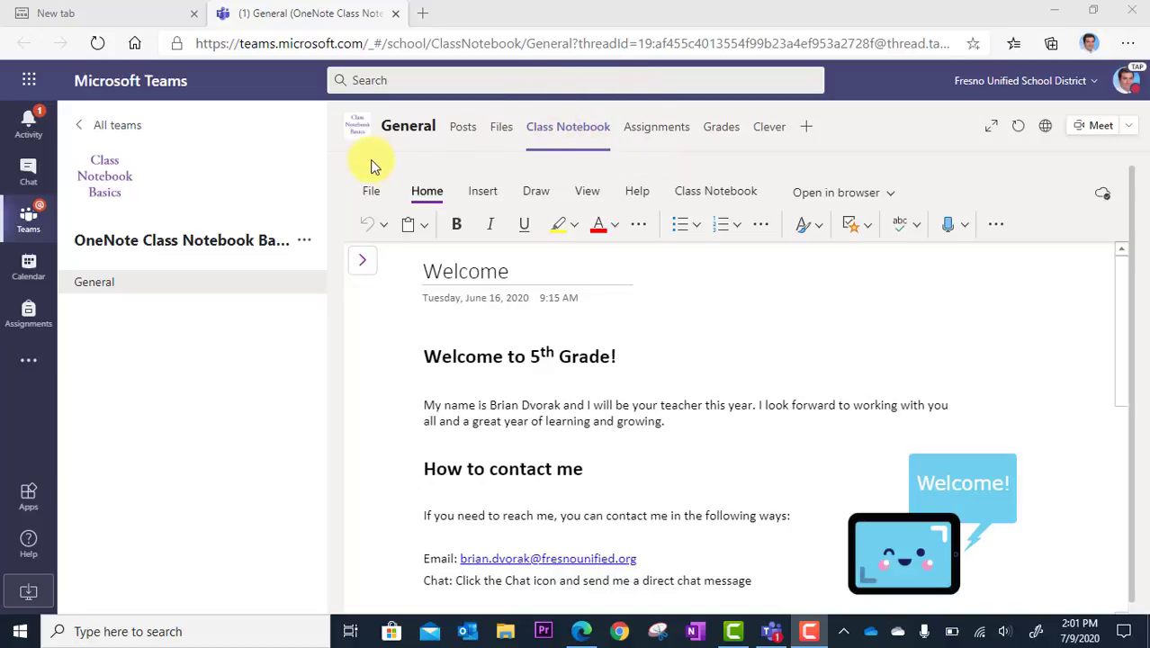
- Go to office.com in the empty browser tab
{"action": "left_click", "coordinate": [203, 88]}
{"action": "left_click", "coordinate": [113, 20]}
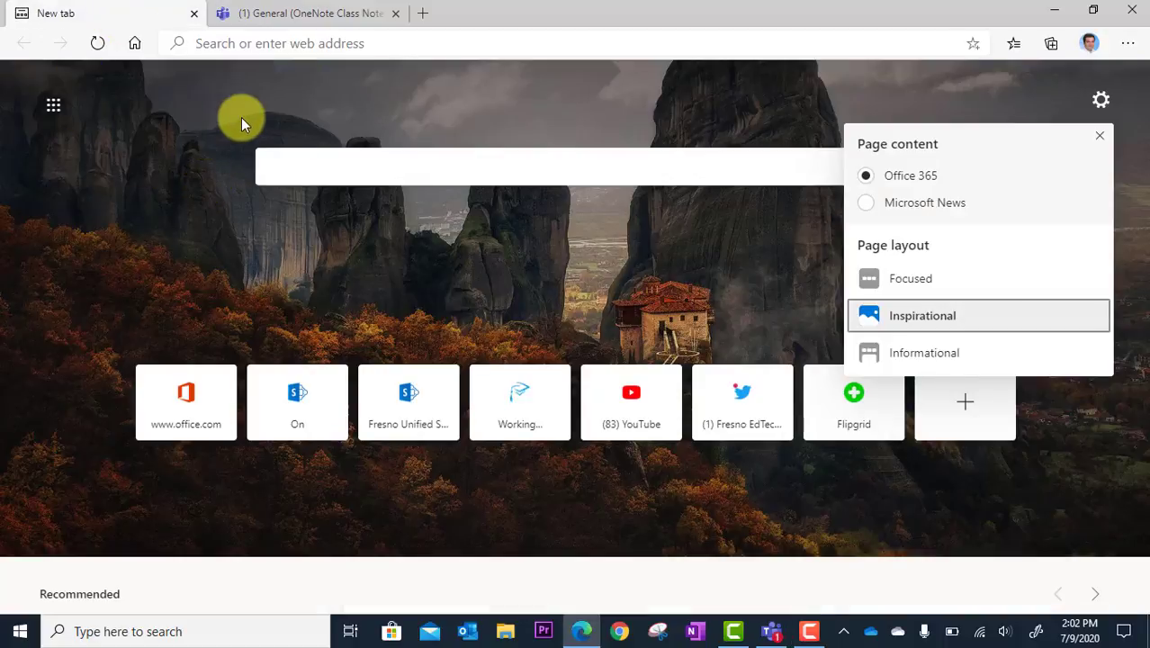
{"action": "left_click", "coordinate": [387, 44]}
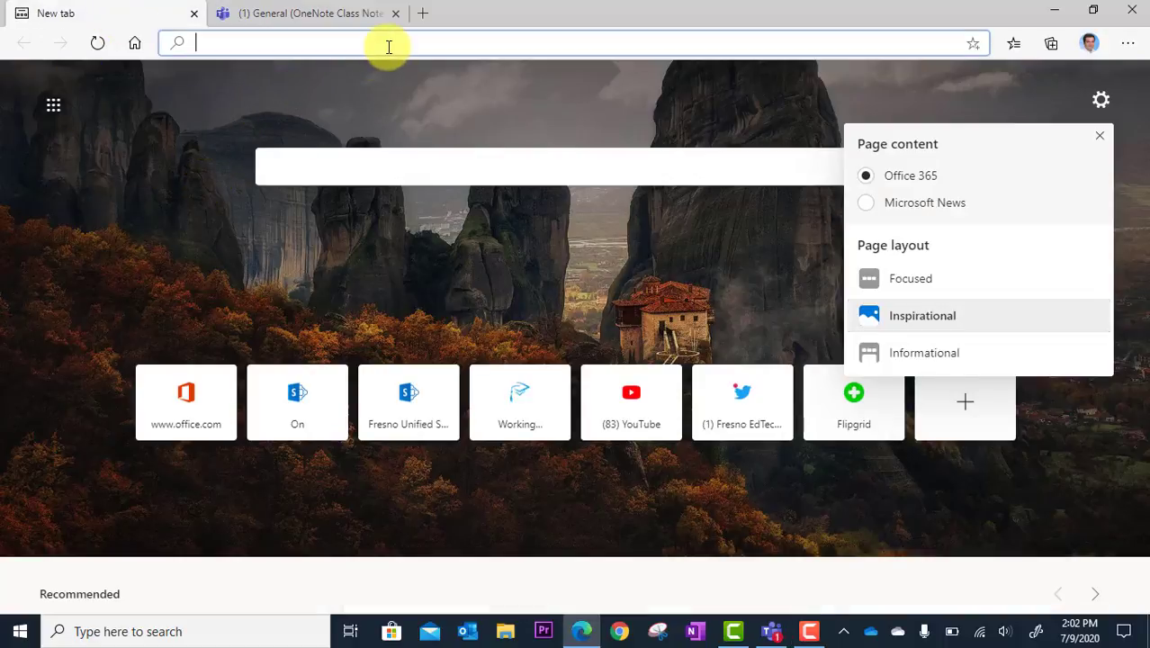
{"action": "type", "text": "off"}
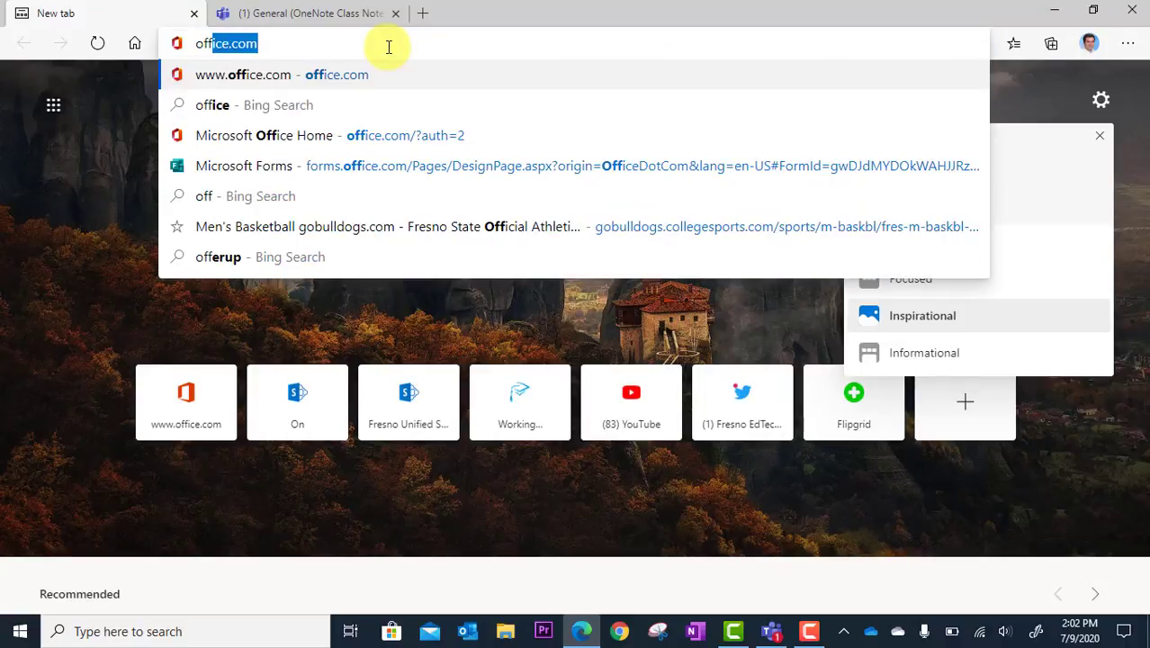
{"action": "type", "text": "ice.com"}
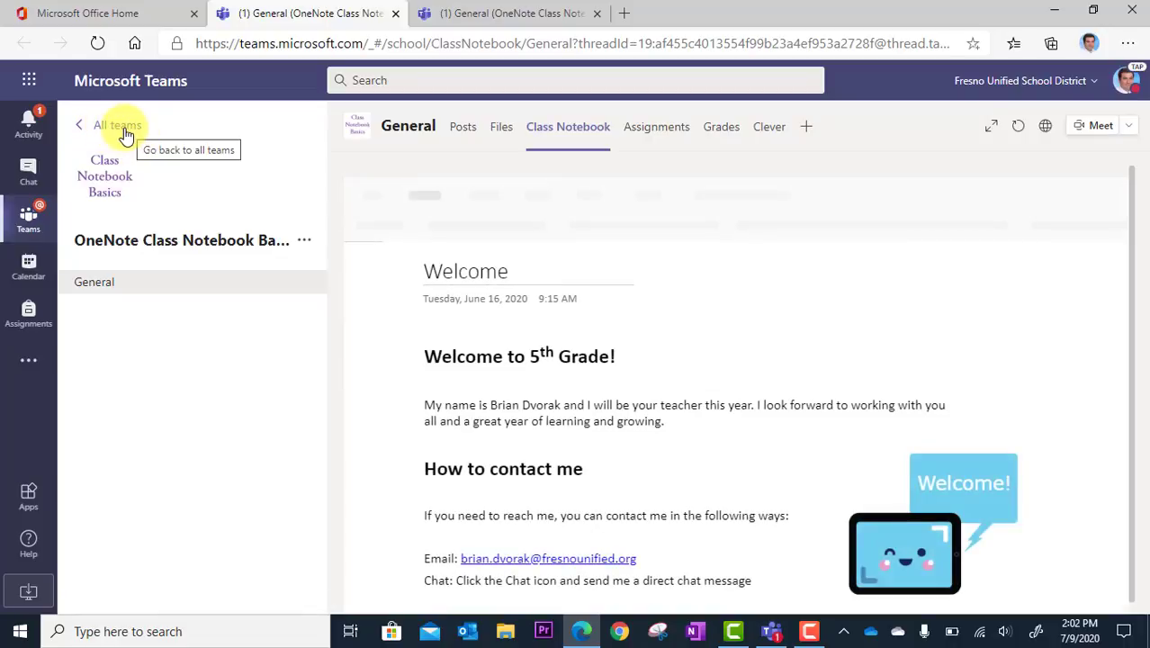
- Return to the overview of all teams in Microsoft Teams and look through the existing teams
{"action": "left_click", "coordinate": [126, 134]}
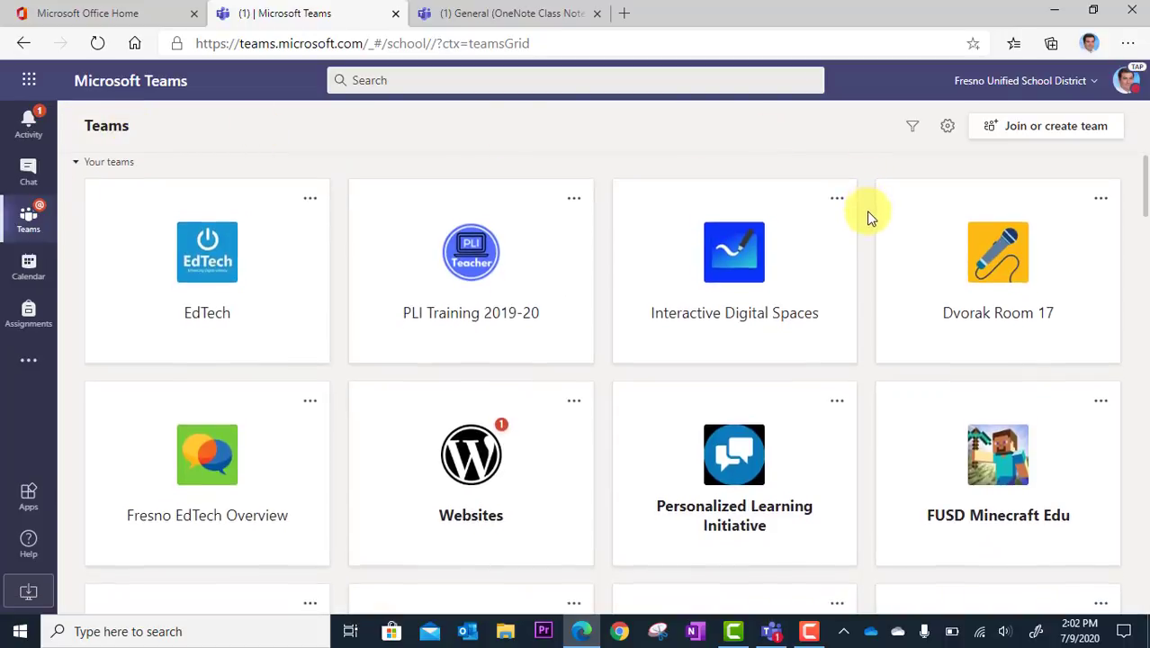
{"action": "scroll", "coordinate": [870, 217], "scroll_direction": "down", "scroll_amount": 1}
{"action": "scroll", "coordinate": [869, 217], "scroll_direction": "down", "scroll_amount": 1}
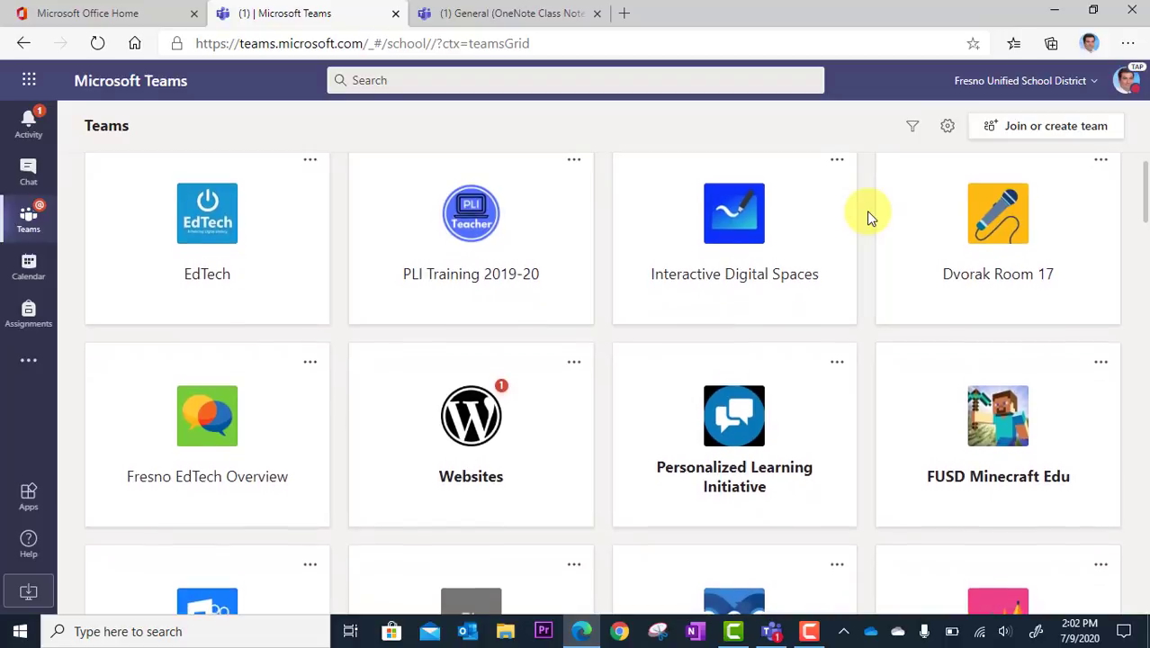
{"action": "scroll", "coordinate": [869, 216], "scroll_direction": "down", "scroll_amount": 1}
{"action": "scroll", "coordinate": [869, 216], "scroll_direction": "down", "scroll_amount": 2}
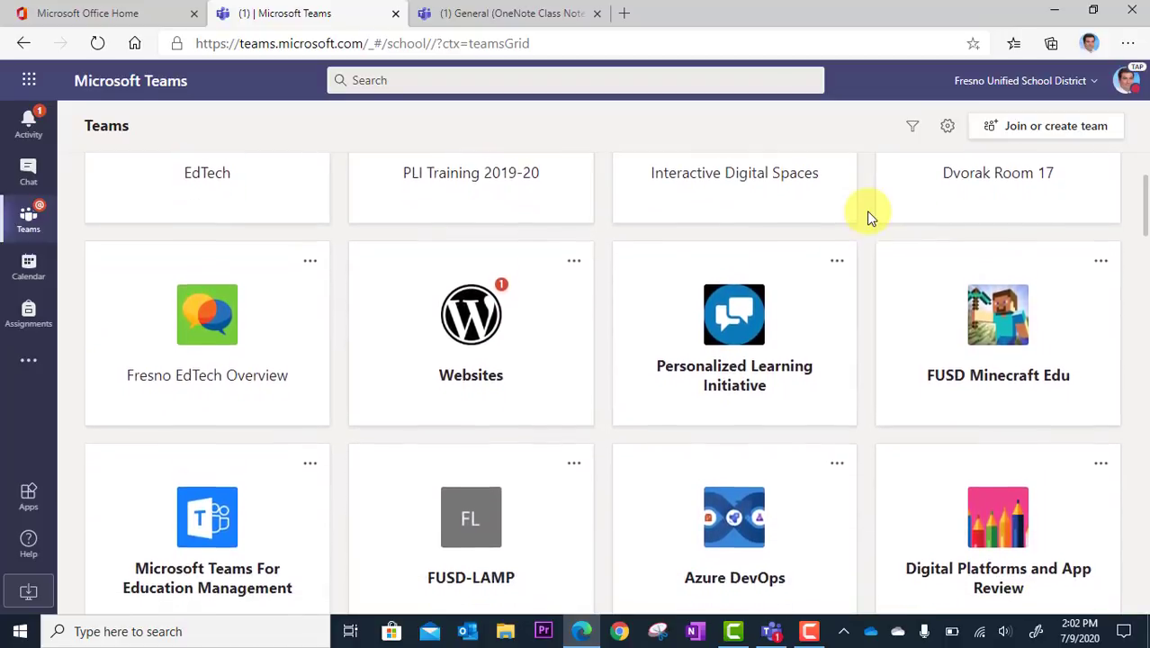
{"action": "scroll", "coordinate": [868, 216], "scroll_direction": "down", "scroll_amount": 2}
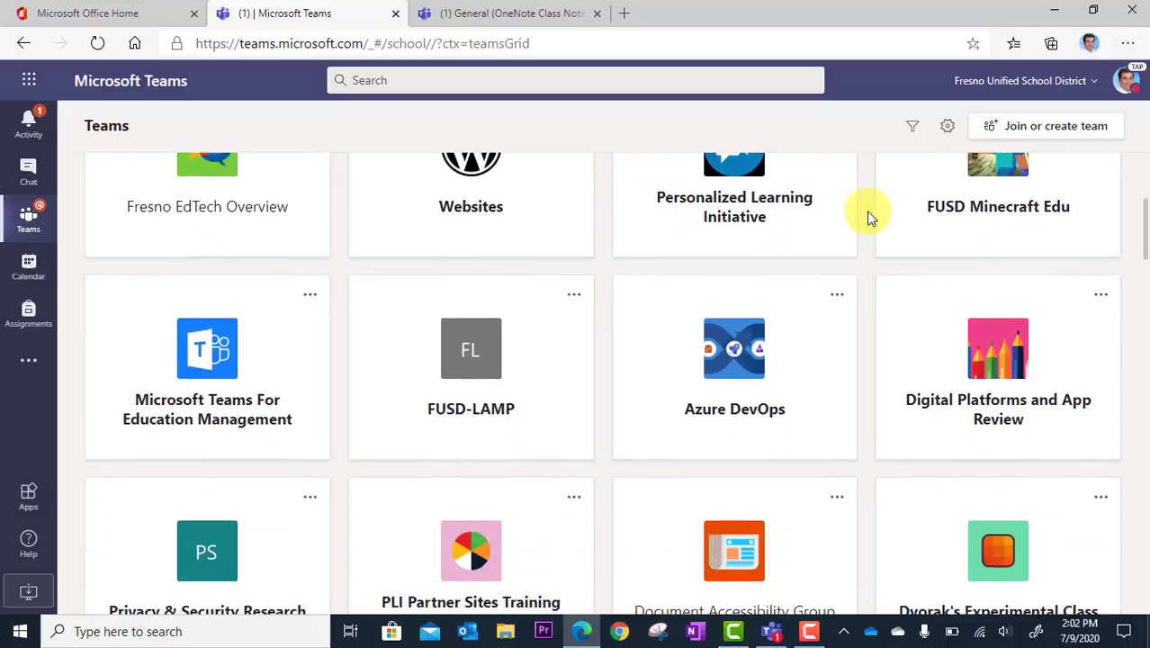
{"action": "scroll", "coordinate": [869, 216], "scroll_direction": "down", "scroll_amount": 4}
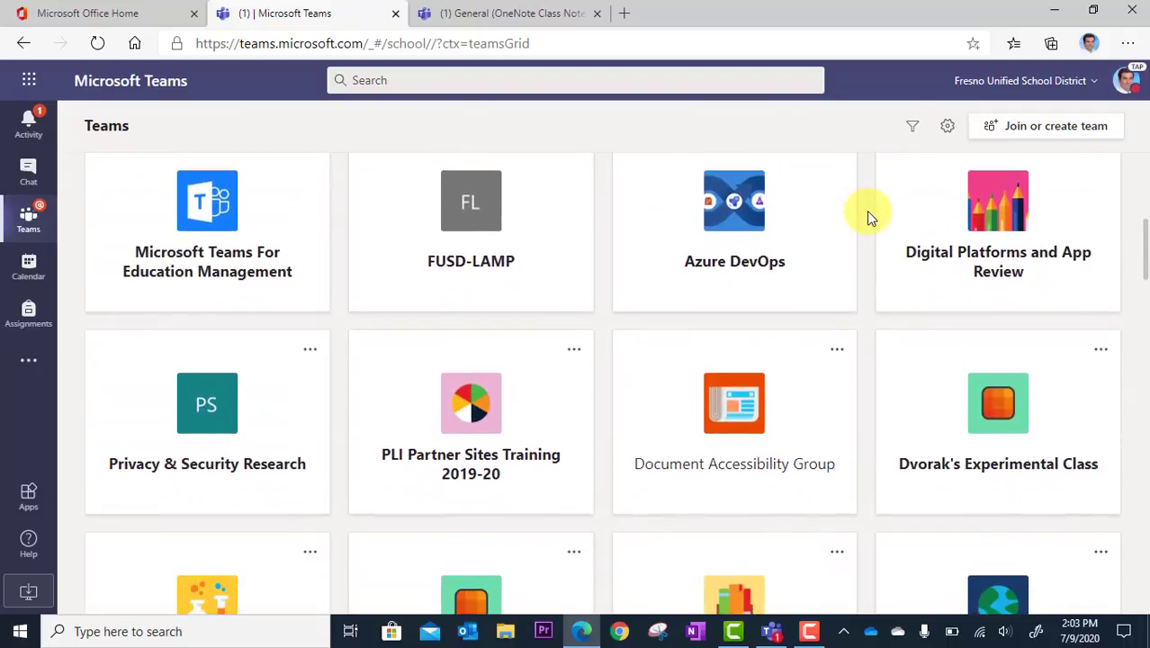
{"action": "scroll", "coordinate": [868, 216], "scroll_direction": "down", "scroll_amount": 2}
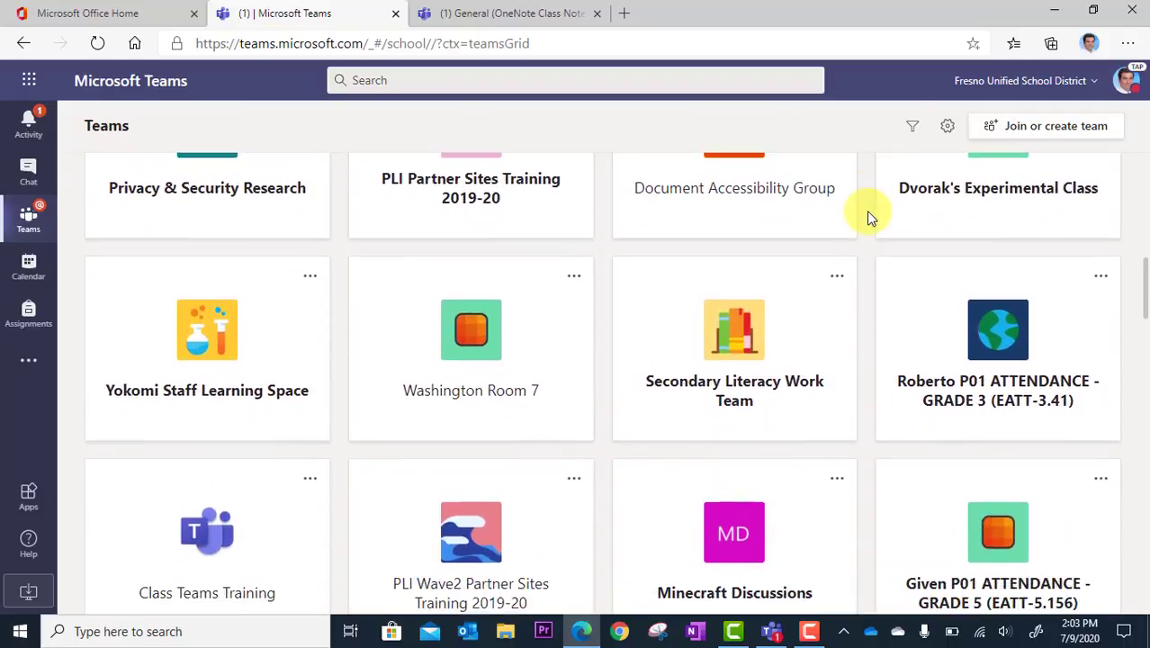
{"action": "scroll", "coordinate": [866, 211], "scroll_direction": "down", "scroll_amount": 2}
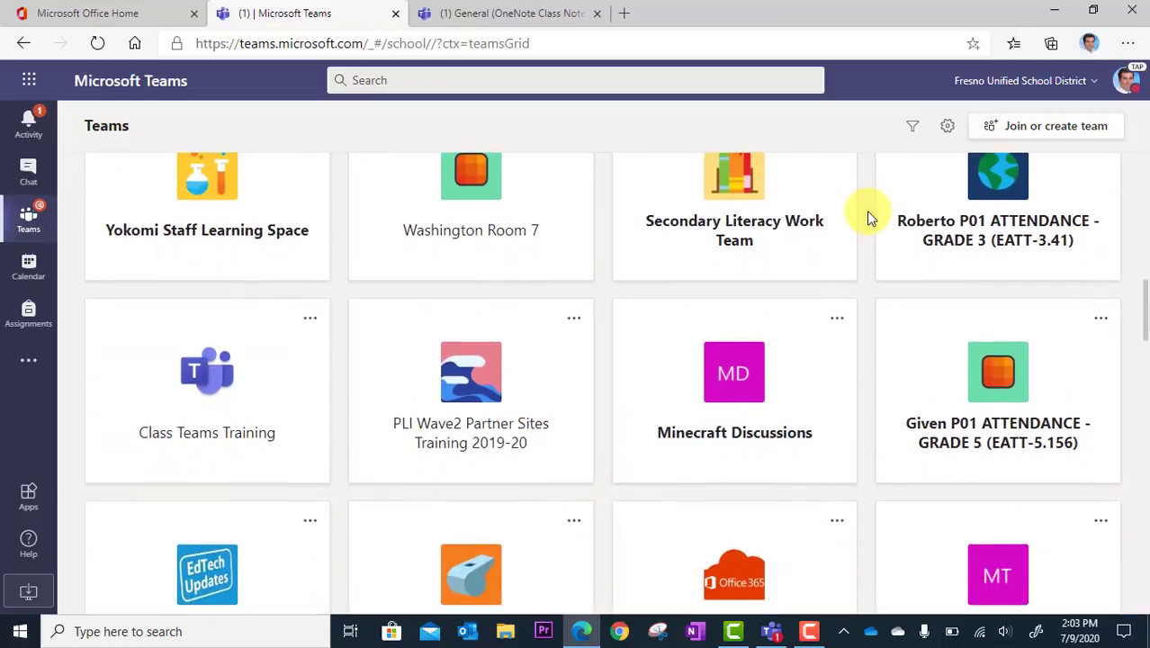
{"action": "scroll", "coordinate": [866, 211], "scroll_direction": "up", "scroll_amount": 1}
{"action": "scroll", "coordinate": [866, 211], "scroll_direction": "up", "scroll_amount": 1}
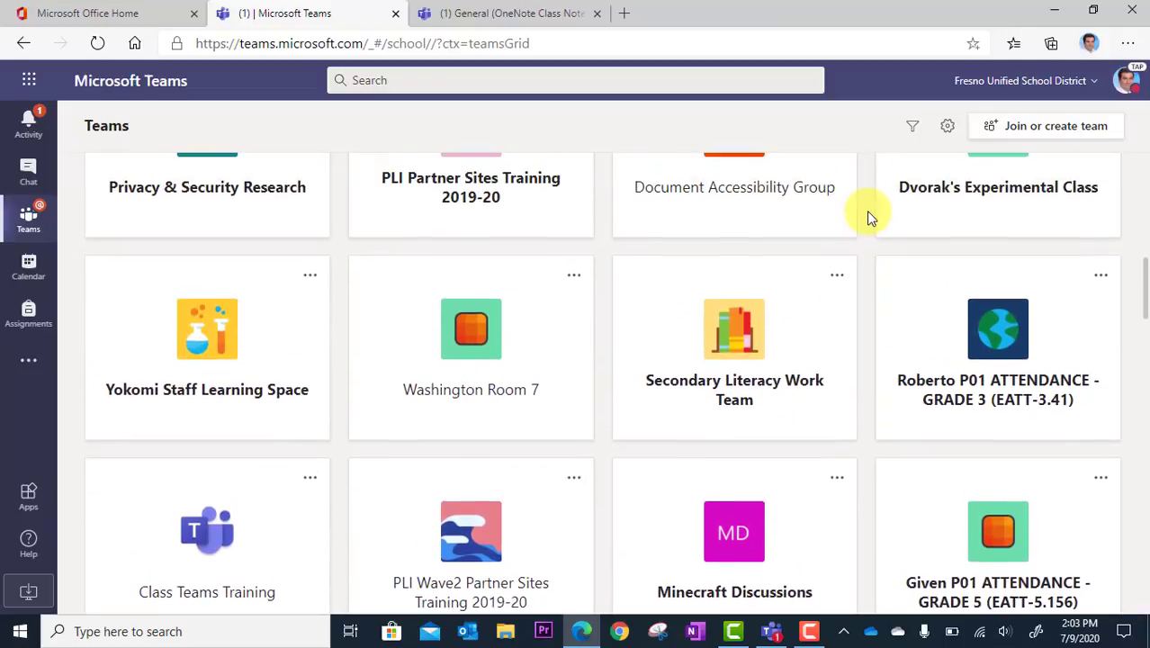
{"action": "scroll", "coordinate": [866, 315], "scroll_direction": "up", "scroll_amount": 1}
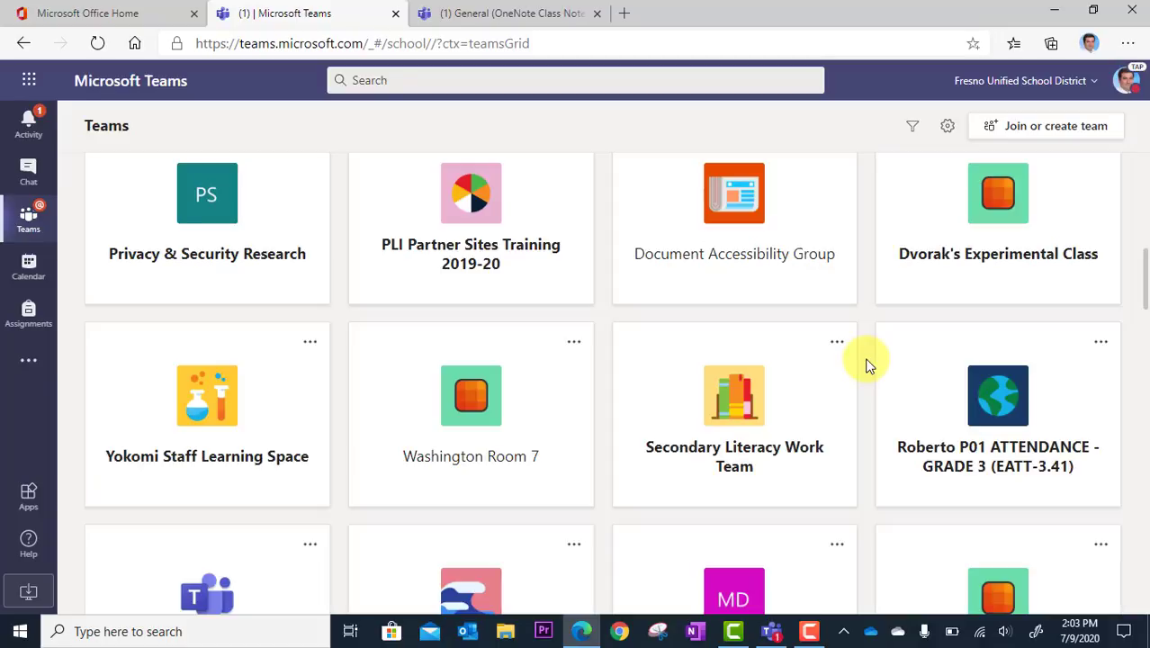
{"action": "scroll", "coordinate": [867, 365], "scroll_direction": "up", "scroll_amount": 6}
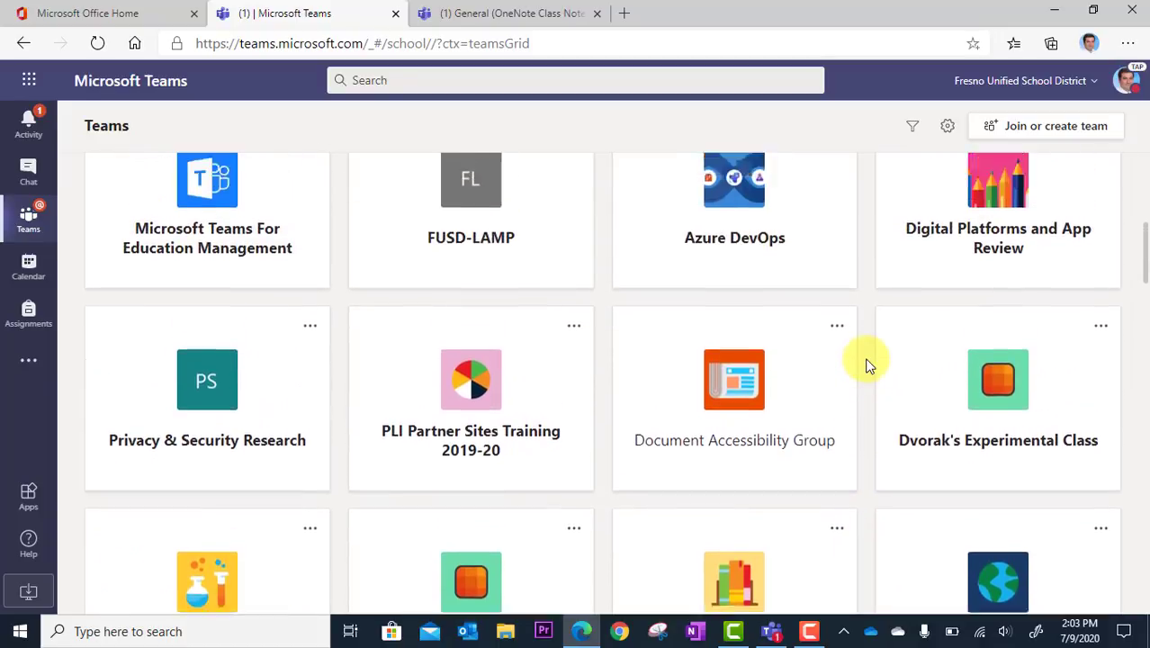
{"action": "scroll", "coordinate": [866, 364], "scroll_direction": "up", "scroll_amount": 2}
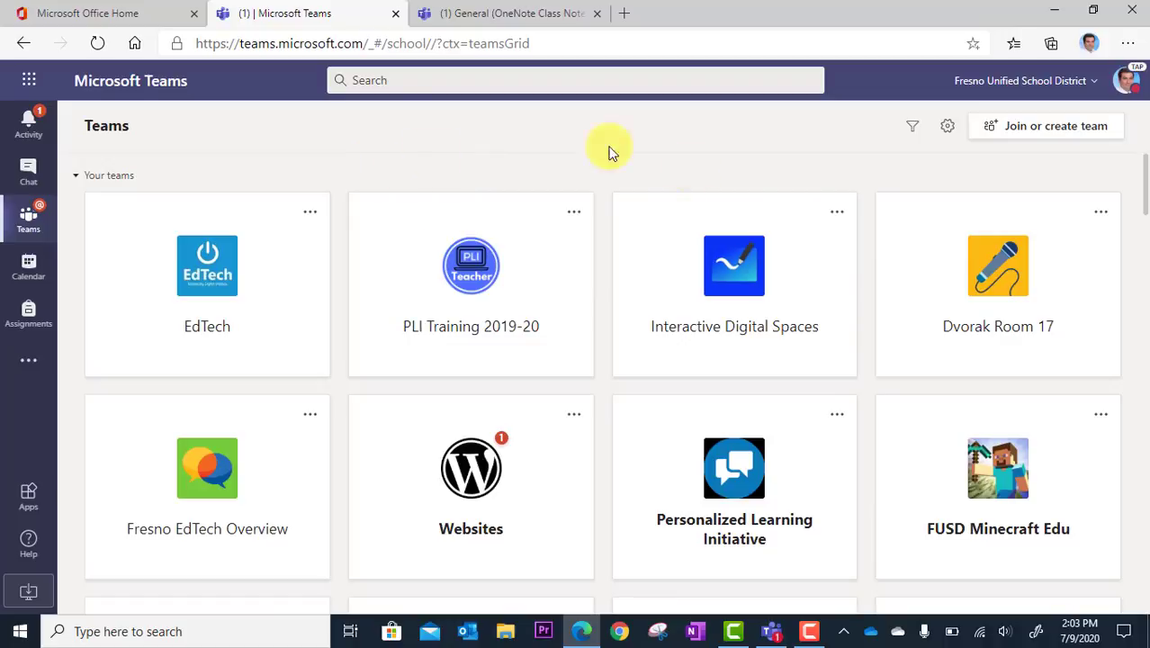
- Start creating a new team of the Class type
{"action": "left_click", "coordinate": [1091, 138]}
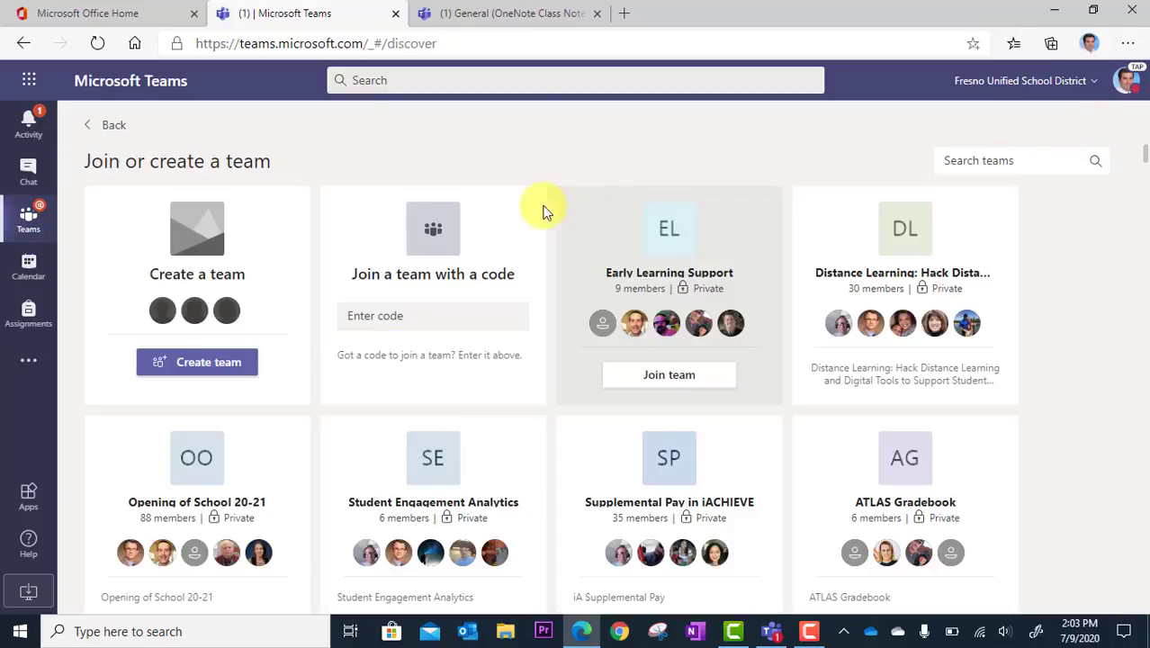
{"action": "left_click", "coordinate": [230, 371]}
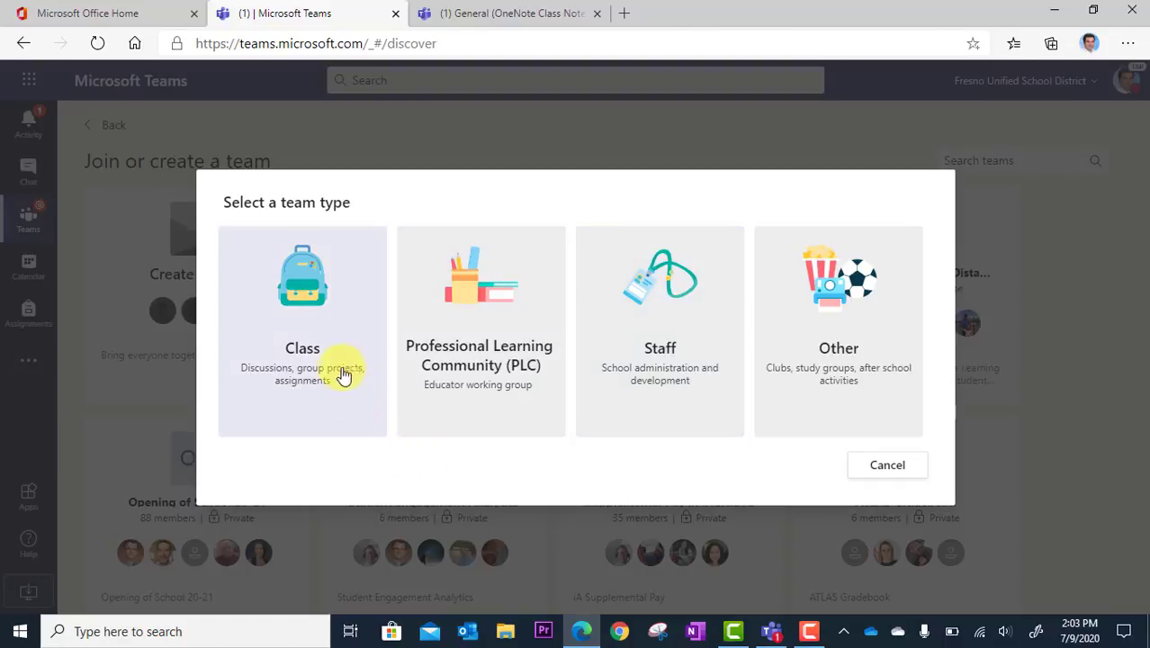
{"action": "left_click", "coordinate": [299, 410]}
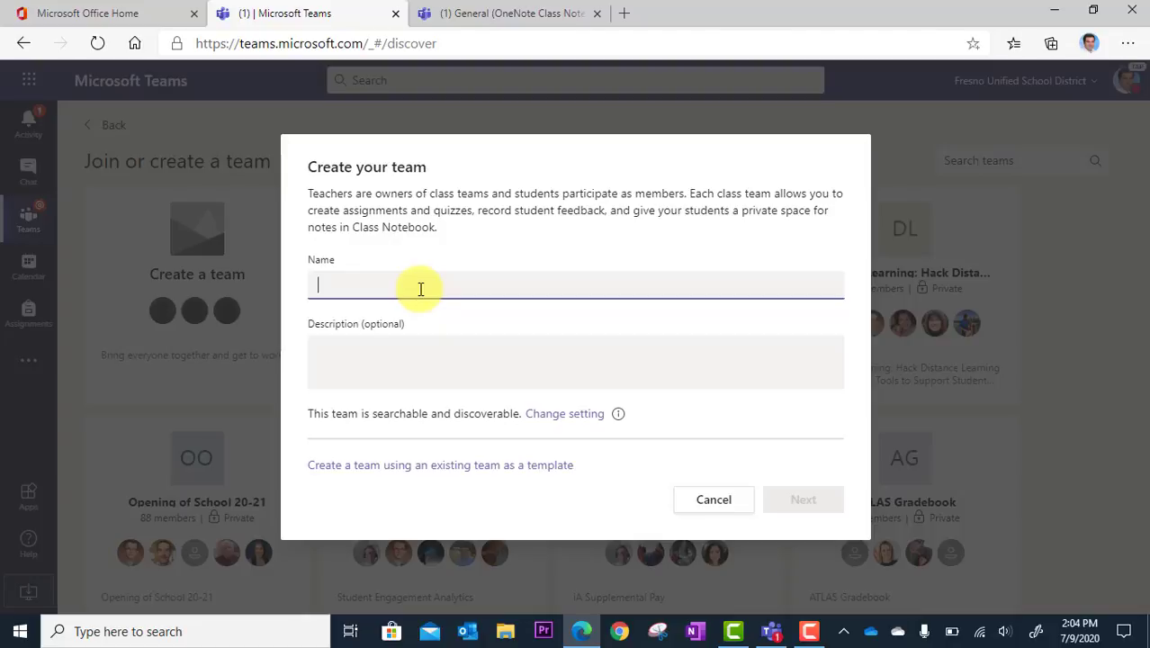
- Name the team Science followed by the teacher's surname, leave the description blank, and create it without adding people
{"action": "type", "text": "Science"}
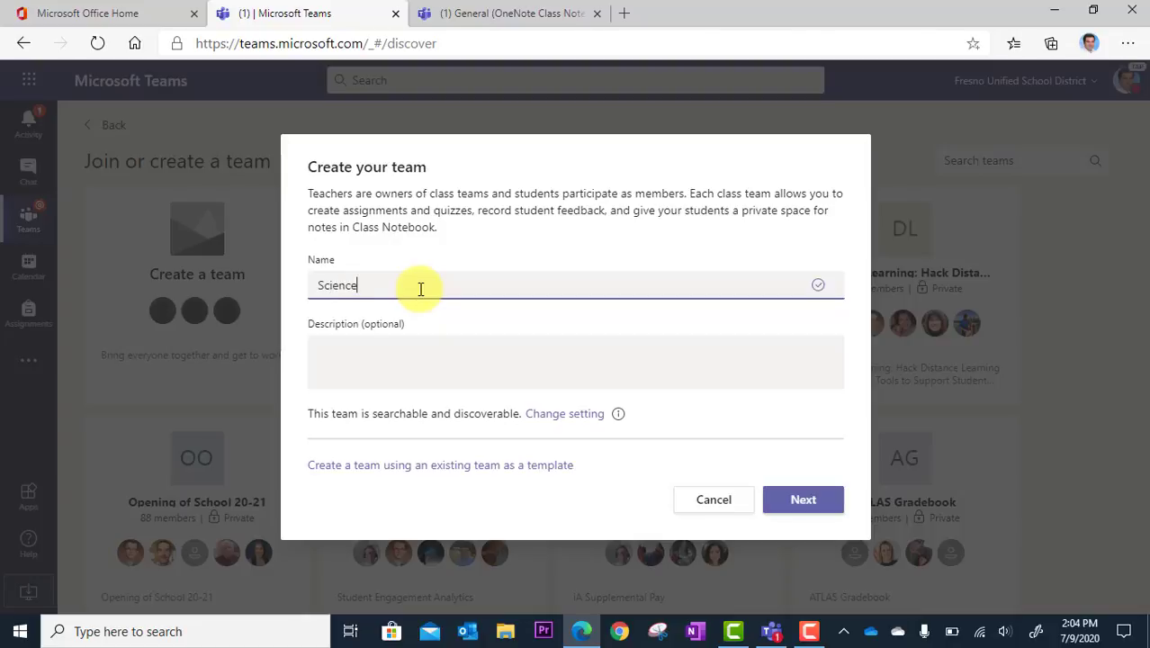
{"action": "type", "text": "Dvorak"}
{"action": "left_click", "coordinate": [414, 363]}
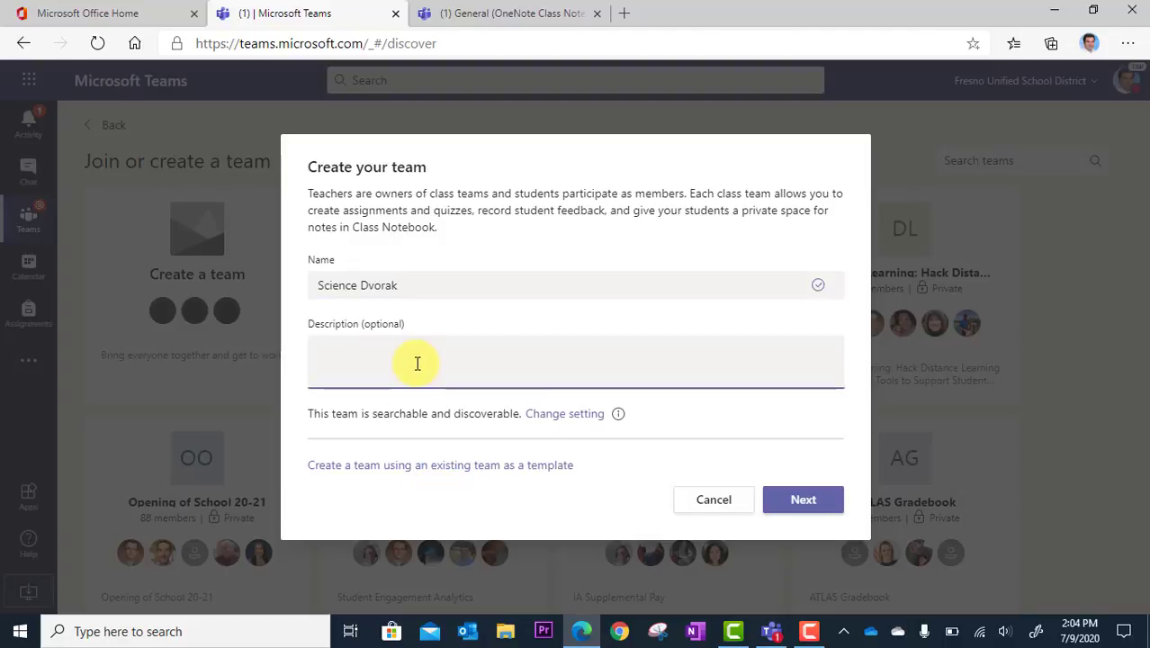
{"action": "left_click", "coordinate": [827, 509]}
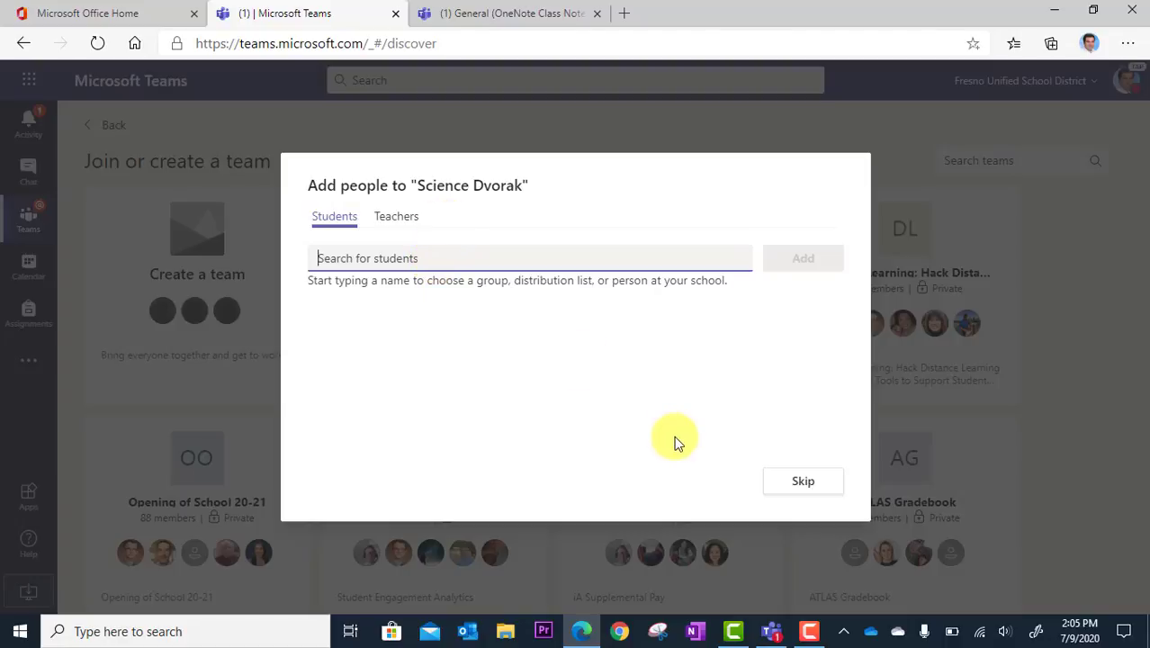
{"action": "left_click", "coordinate": [828, 487]}
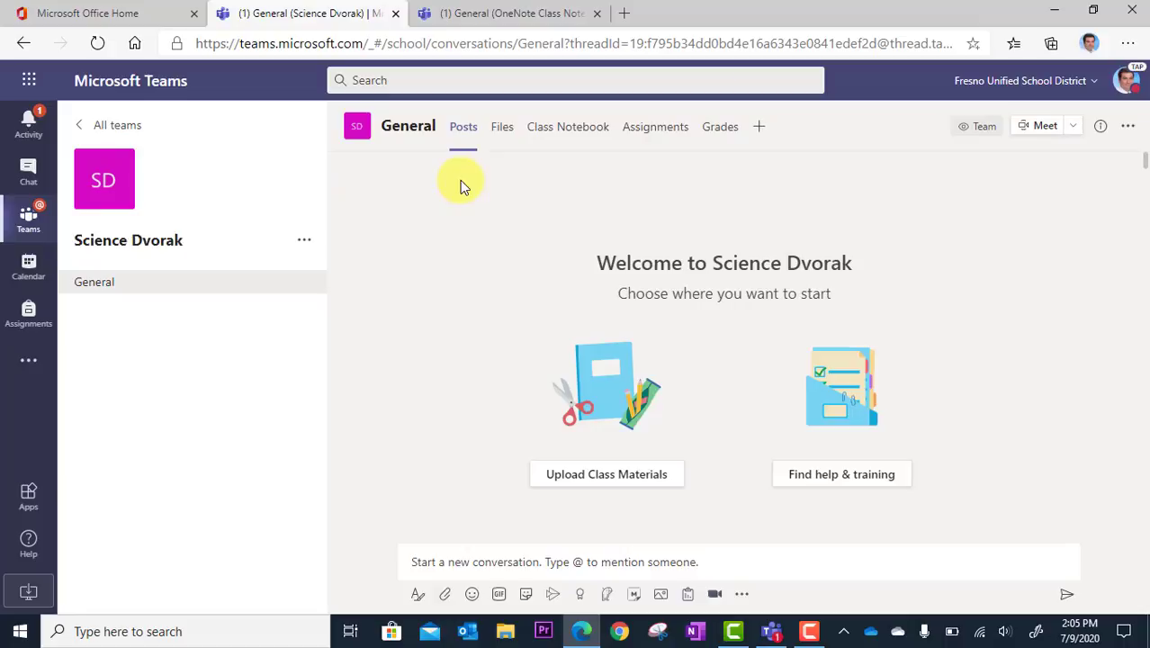
- Start a blank OneNote Class Notebook for the new team and continue to the setup of the student sections
{"action": "left_click", "coordinate": [463, 131]}
{"action": "left_click", "coordinate": [585, 135]}
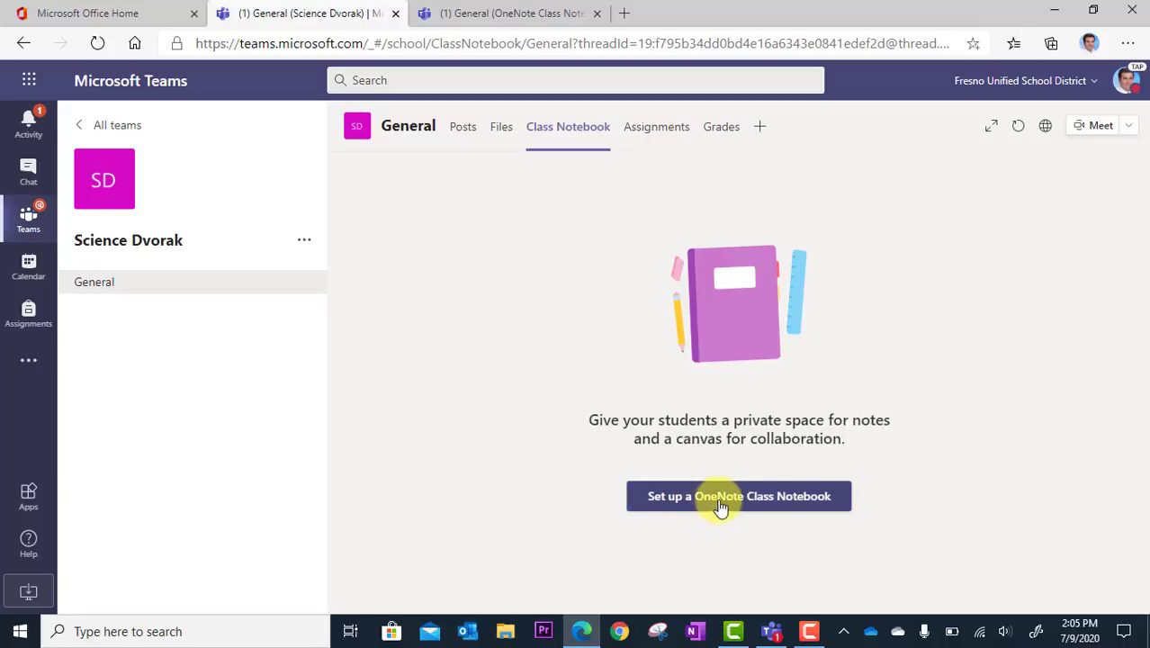
{"action": "left_click", "coordinate": [840, 503]}
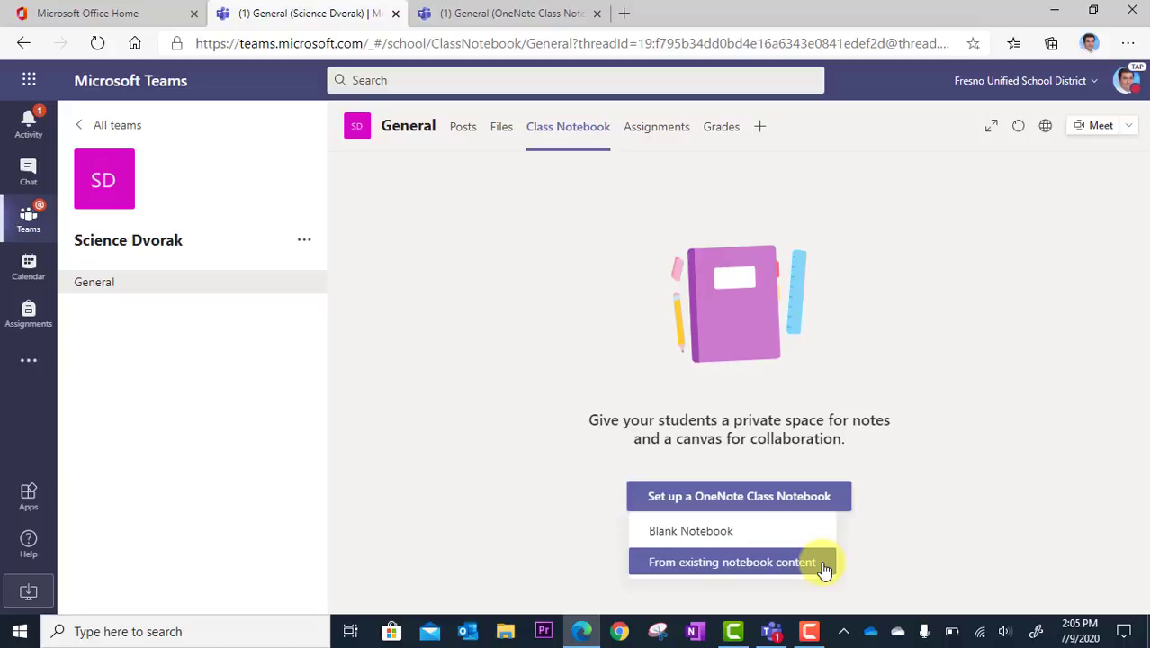
{"action": "left_click", "coordinate": [754, 537]}
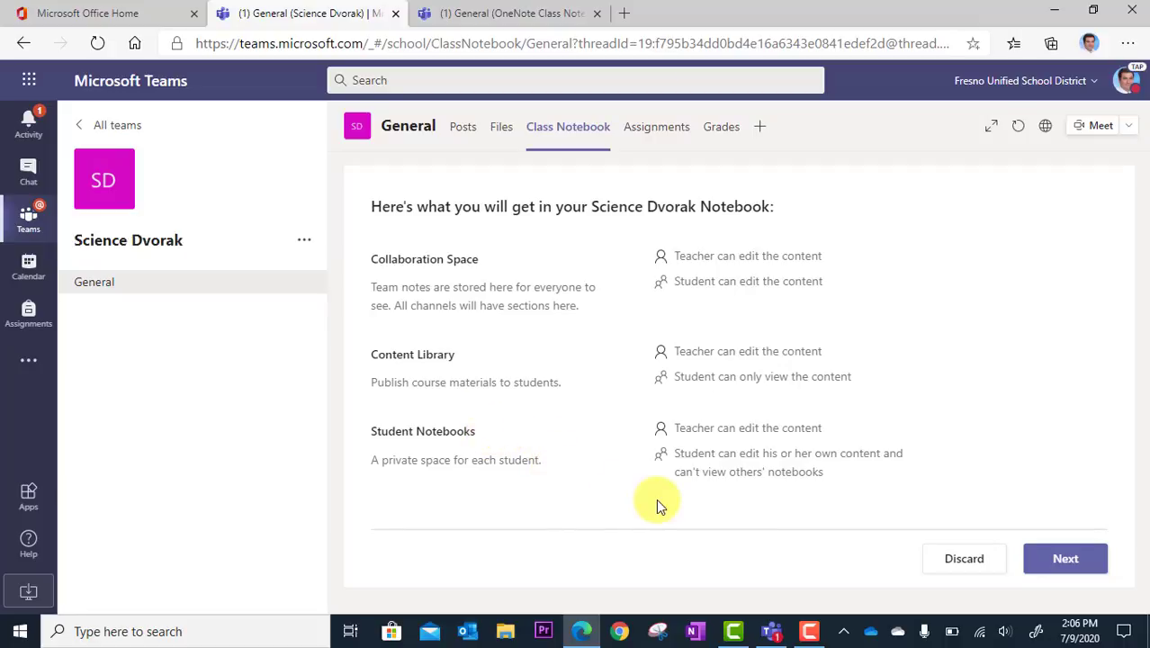
{"action": "left_click", "coordinate": [1085, 562]}
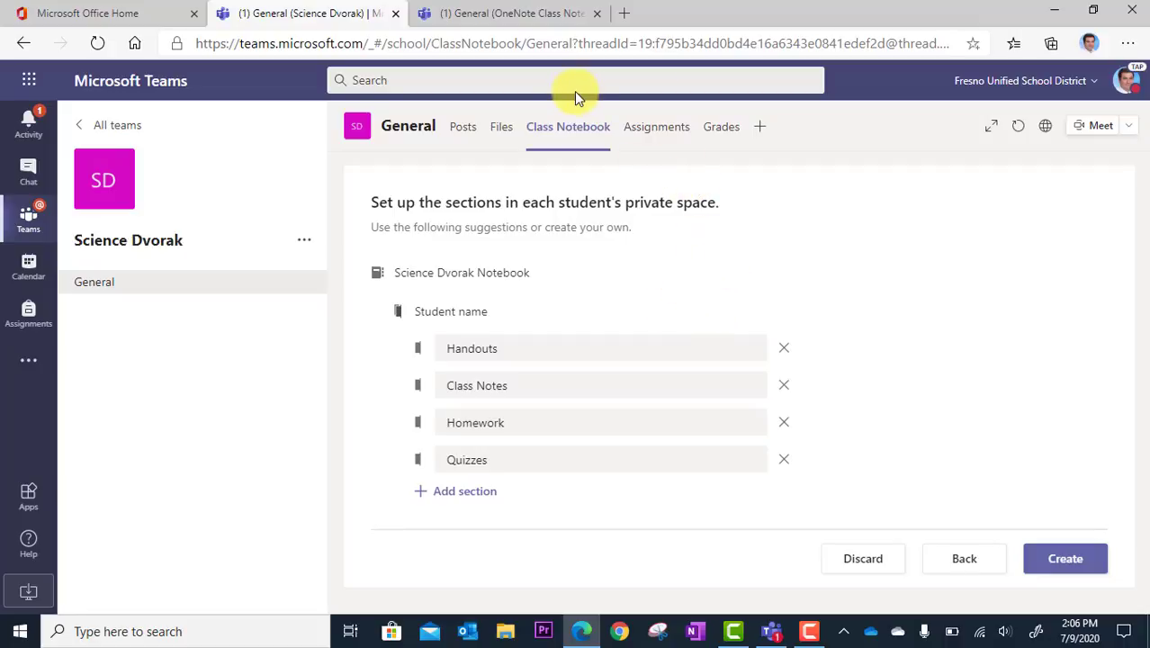
- Examine the sections inside two students' private spaces in the existing OneNote Class Notebook Basics notebook
{"action": "left_click", "coordinate": [503, 13]}
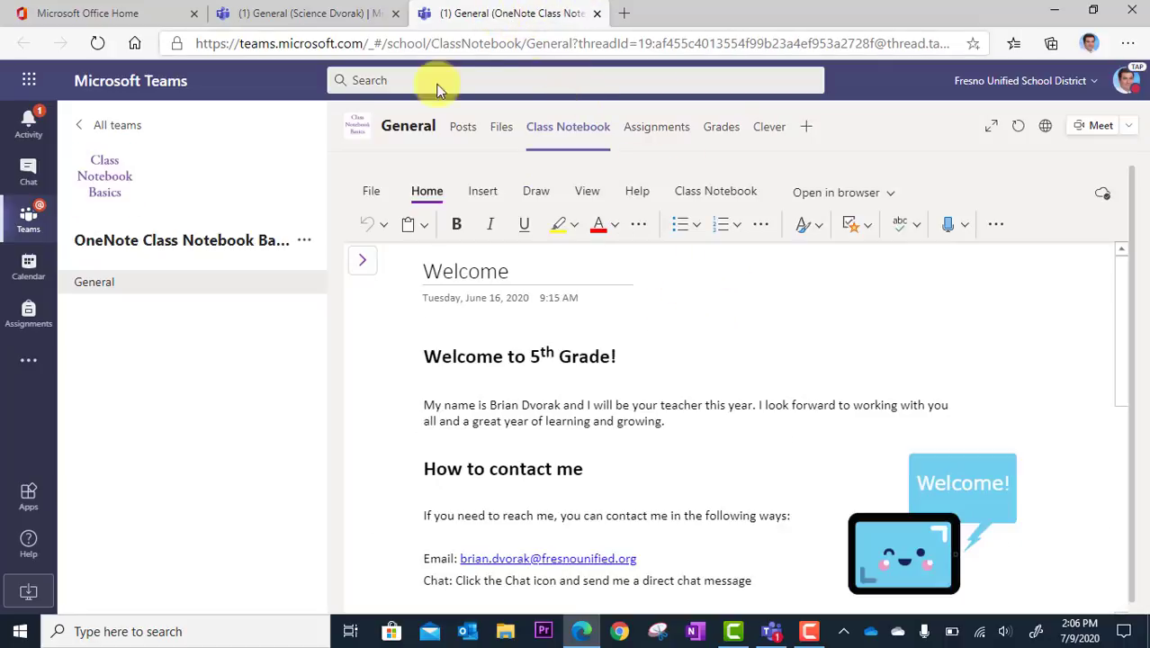
{"action": "left_click", "coordinate": [367, 268]}
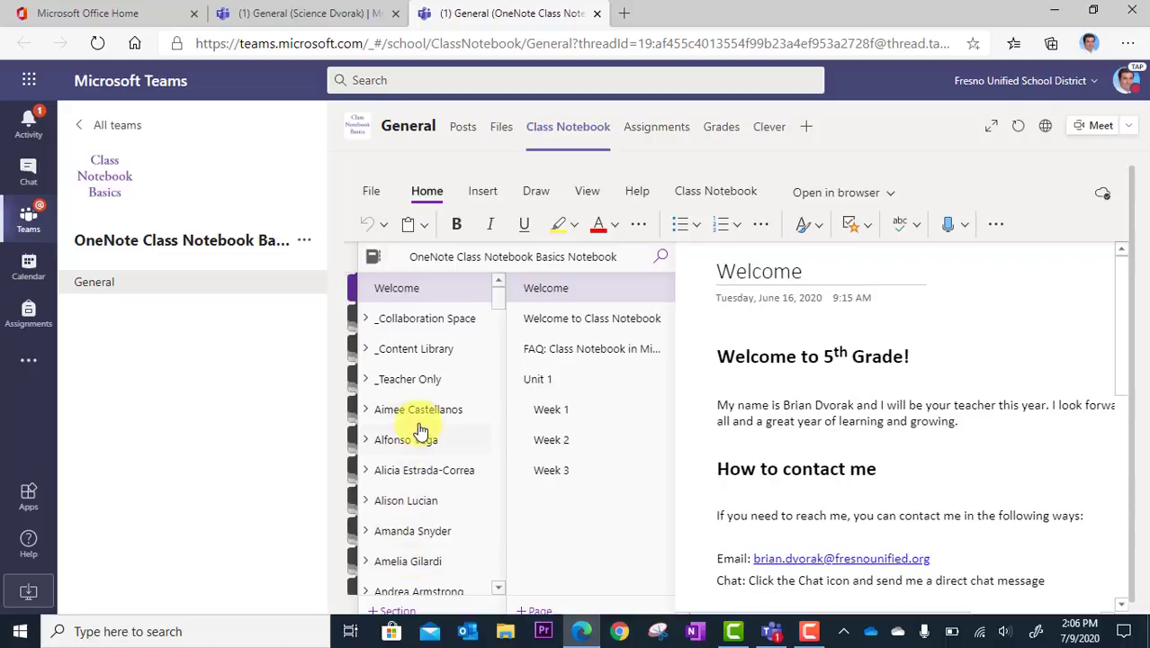
{"action": "left_click", "coordinate": [387, 413]}
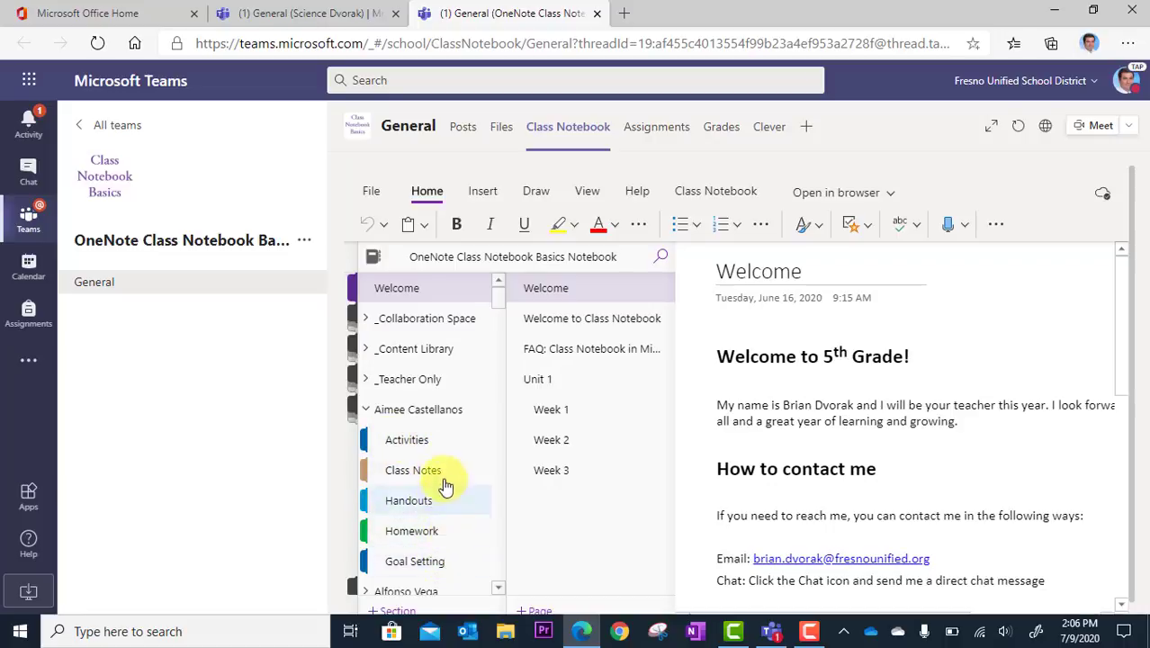
{"action": "left_click", "coordinate": [419, 410]}
{"action": "left_click", "coordinate": [378, 440]}
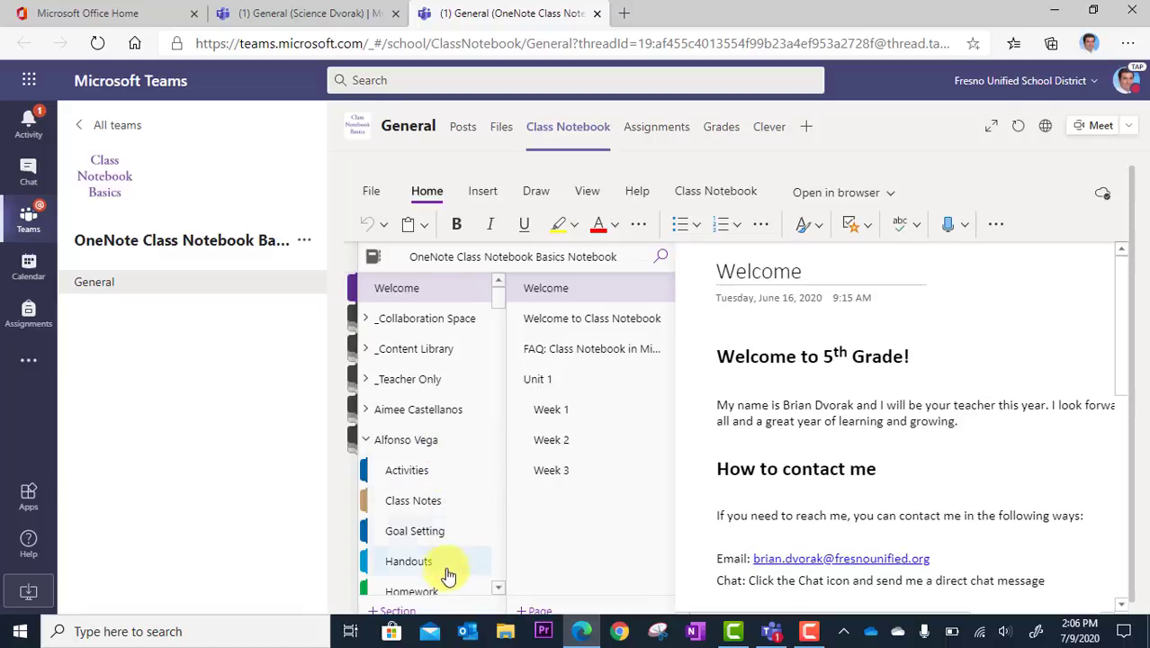
{"action": "scroll", "coordinate": [449, 518], "scroll_direction": "down", "scroll_amount": 1}
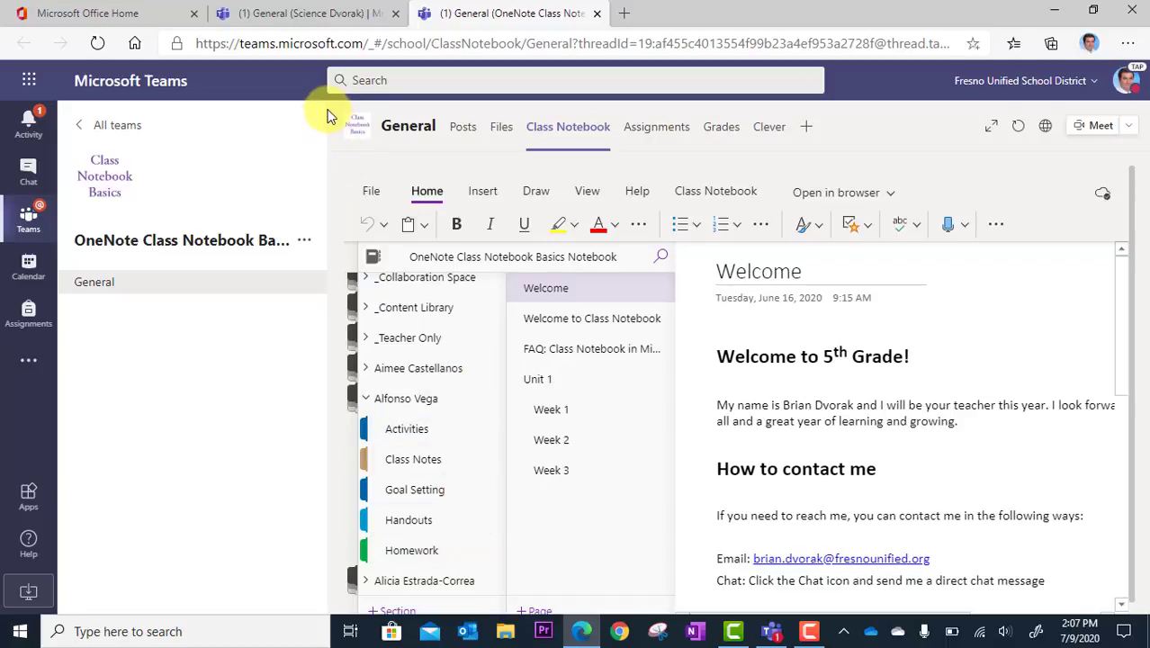
- Return to the new notebook's setup and rename the Handouts section in each student's private space to Activities
{"action": "left_click", "coordinate": [303, 14]}
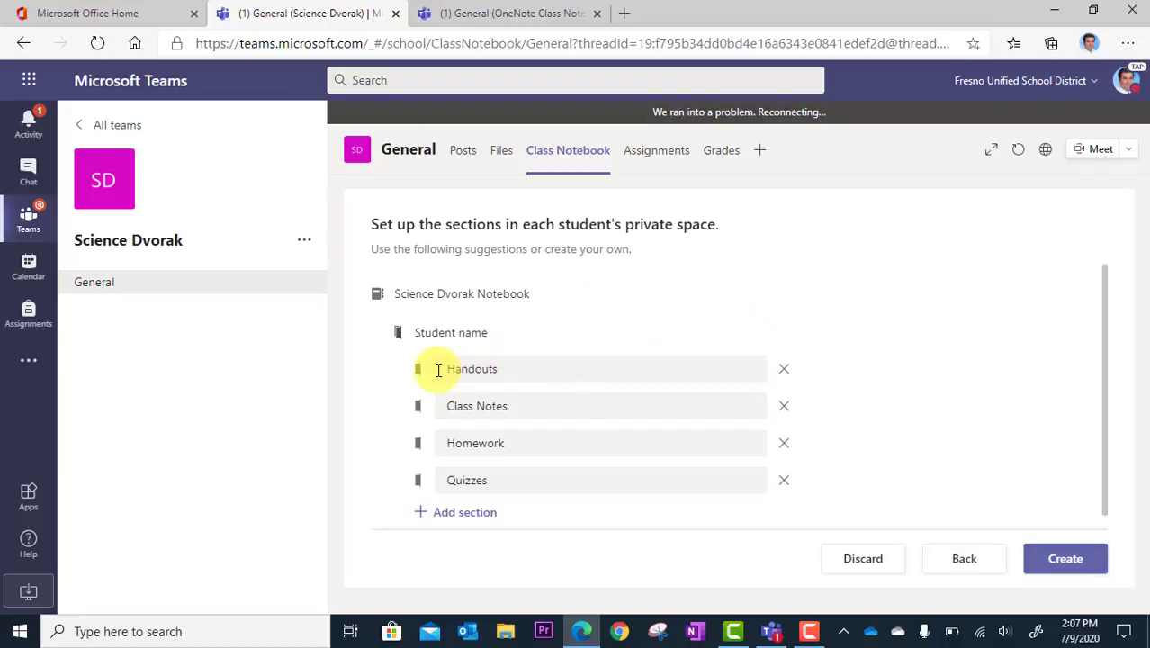
{"action": "left_click", "coordinate": [512, 368]}
{"action": "key", "text": "BackSpace"}
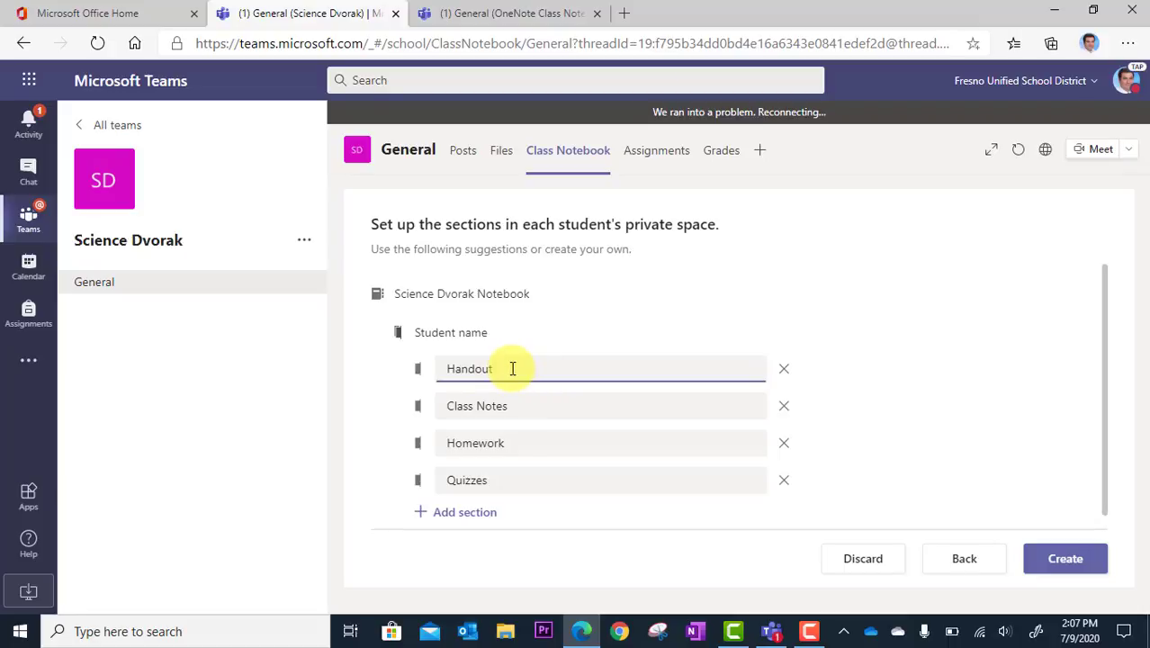
{"action": "key", "text": "BackSpace"}
{"action": "key", "text": "BackSpace"}
{"action": "key", "text": "BackSpace"}
{"action": "key", "text": "BackSpace"}
{"action": "key", "text": "BackSpace"}
{"action": "key", "text": "BackSpace"}
{"action": "type", "text": "Activities"}
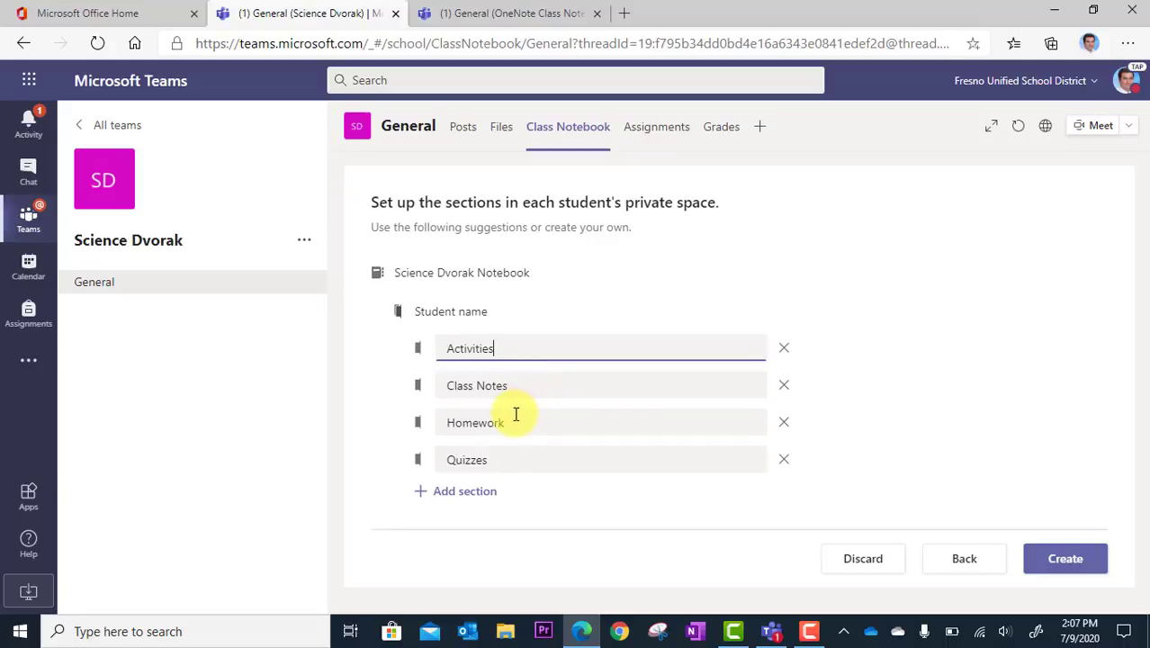
{"action": "left_click", "coordinate": [522, 425]}
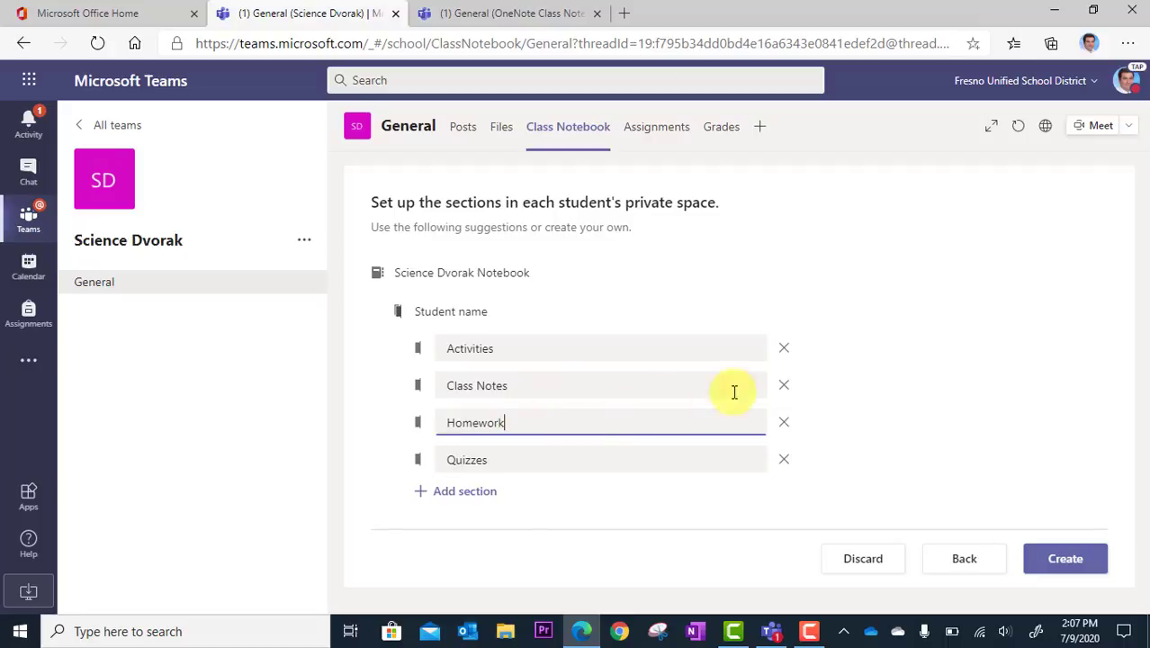
- Replace the Homework and Quizzes sections in each student's private space with a new SEL section, and create the notebook
{"action": "left_click", "coordinate": [784, 424]}
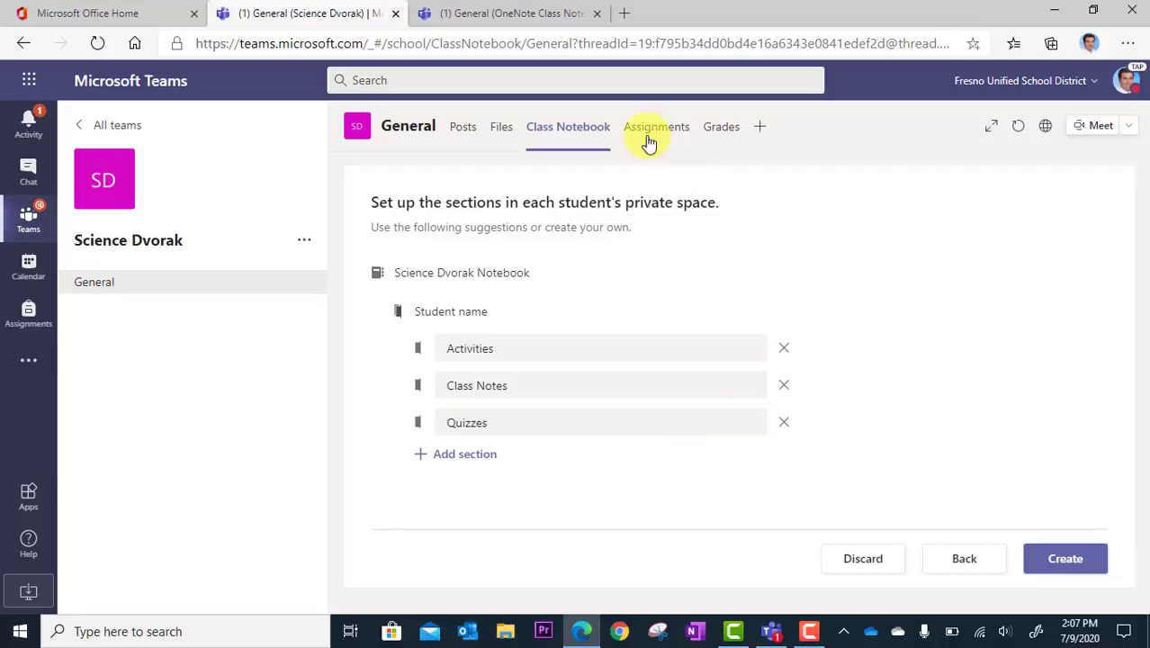
{"action": "left_click", "coordinate": [784, 422]}
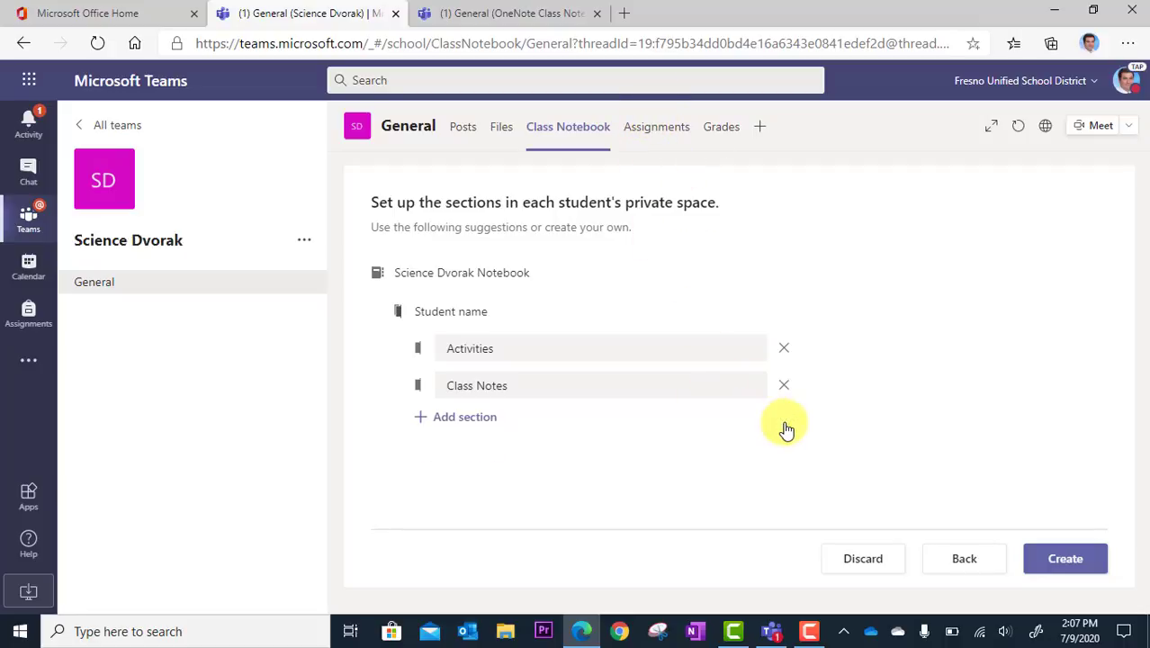
{"action": "left_click", "coordinate": [426, 419]}
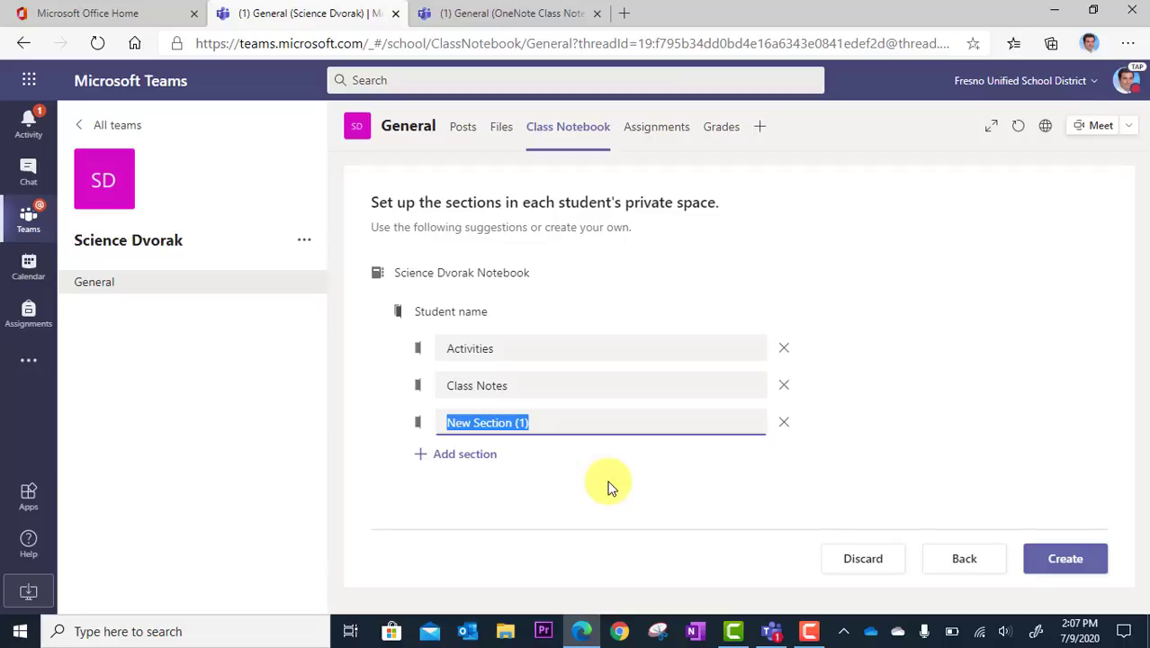
{"action": "type", "text": "S"}
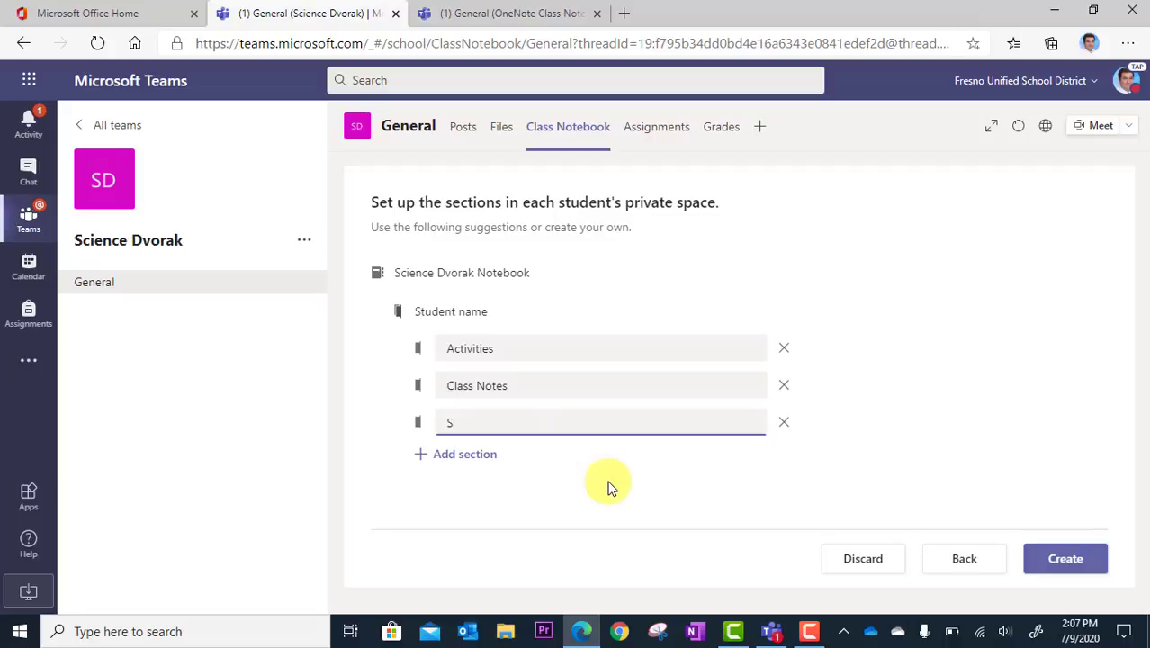
{"action": "type", "text": "EL"}
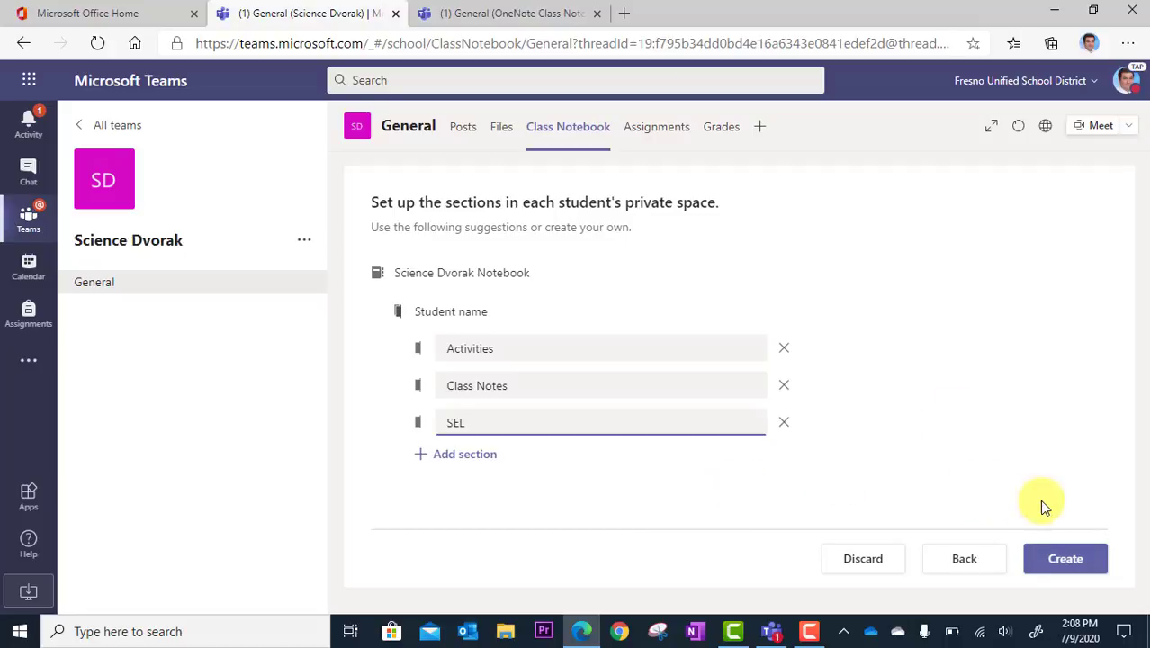
{"action": "left_click", "coordinate": [1094, 562]}
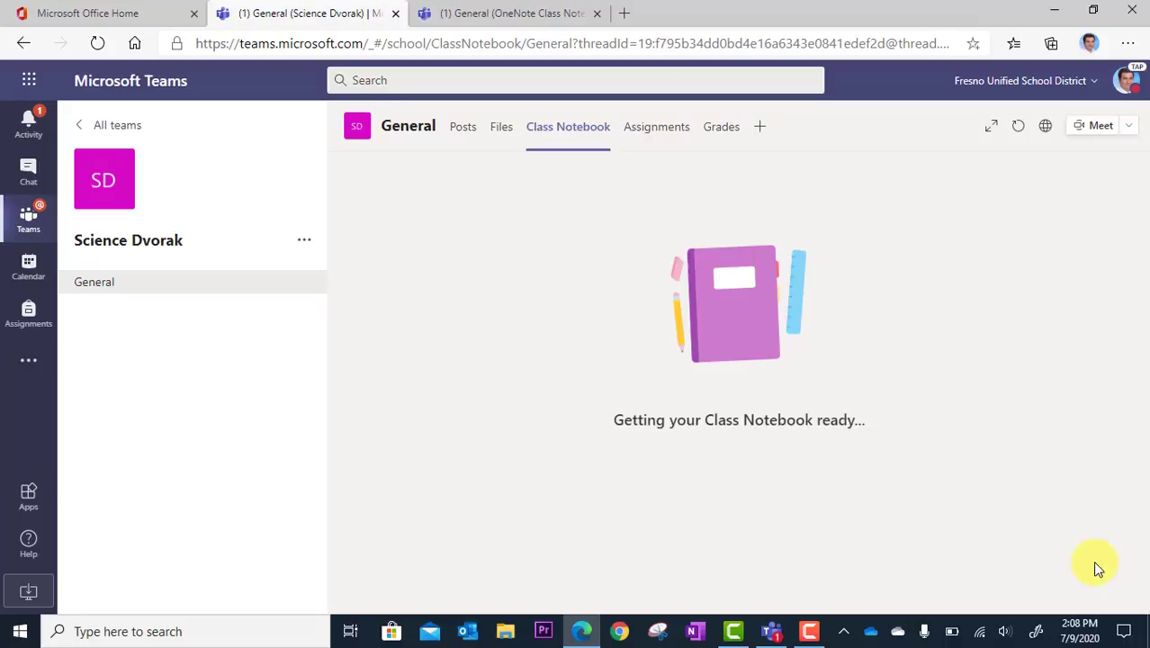